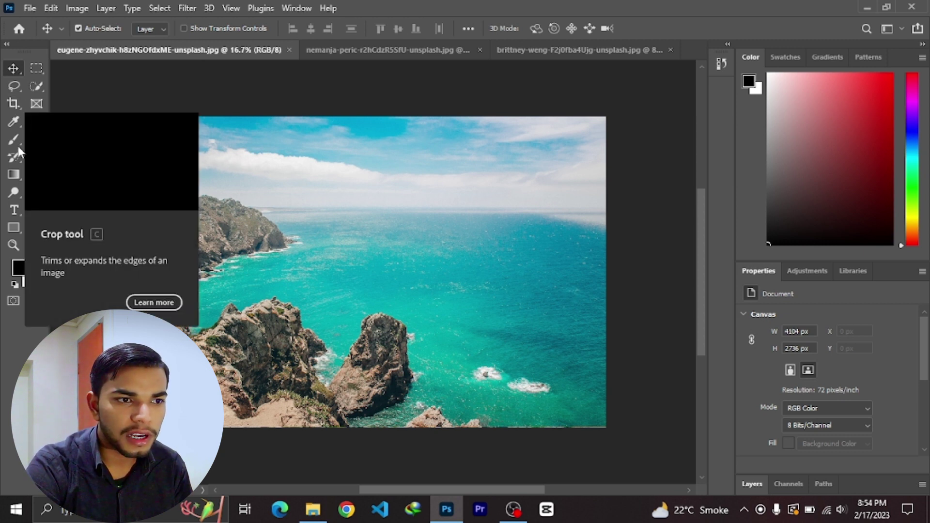
# Draw a crop box that trims the sky and left headland, framing just the sea and rock stacks
pyautogui.click(13, 111)
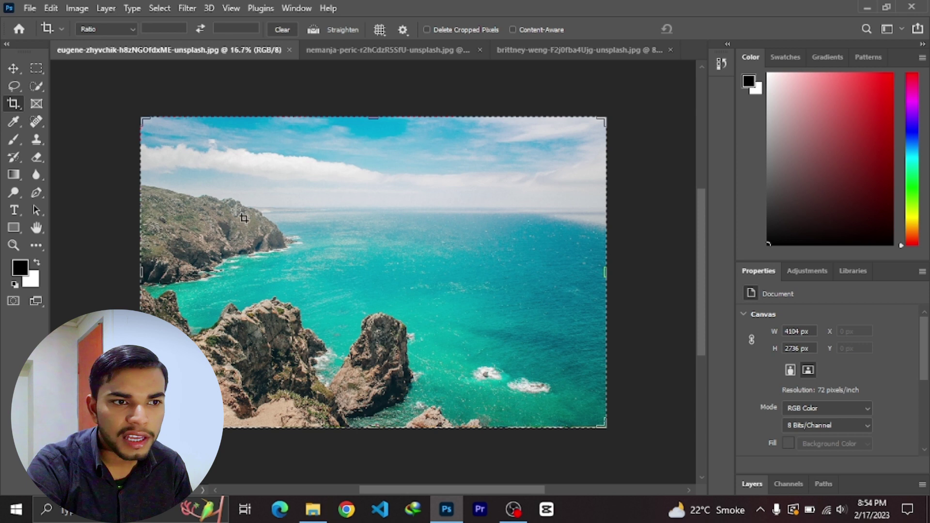
pyautogui.moveTo(141, 117); pyautogui.dragTo(197, 193)
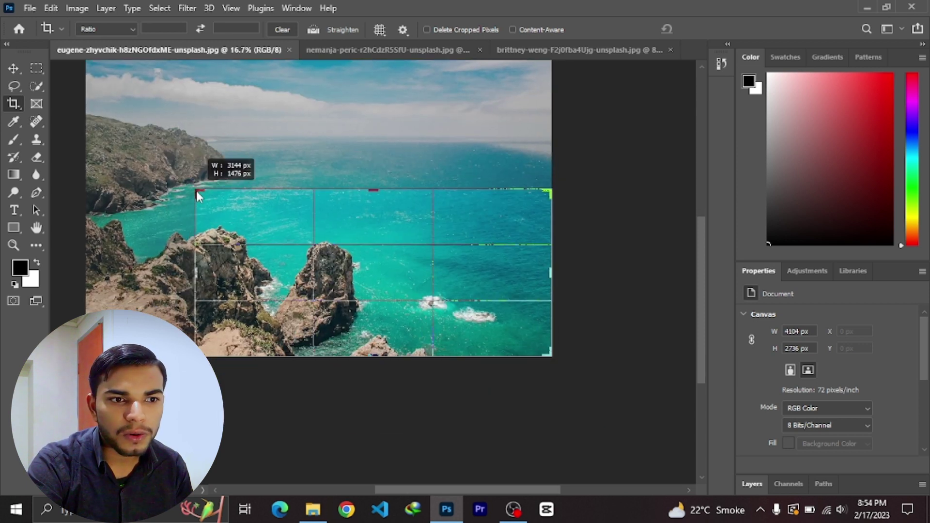
pyautogui.moveTo(198, 195); pyautogui.dragTo(189, 177)
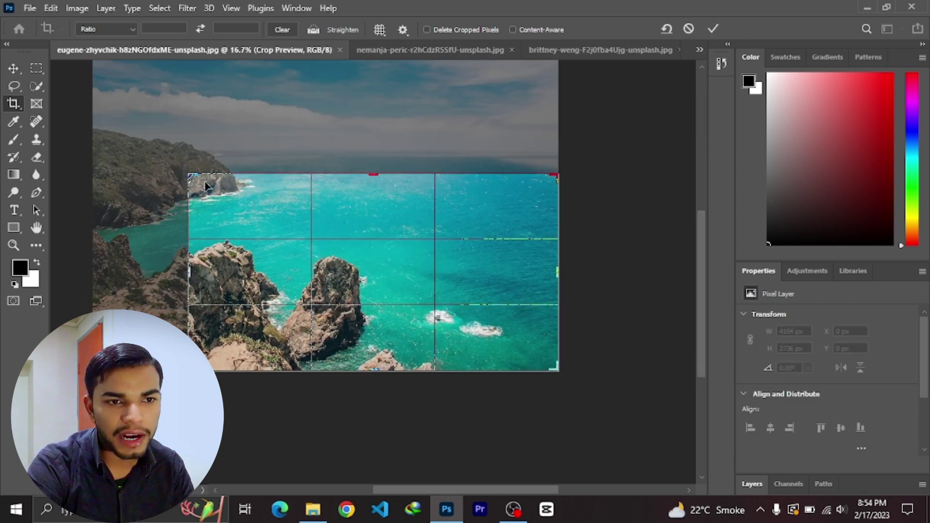
# Commit the tight sea crop, then drag a new crop outward to restore the sky and left cliffs
pyautogui.press('Return')
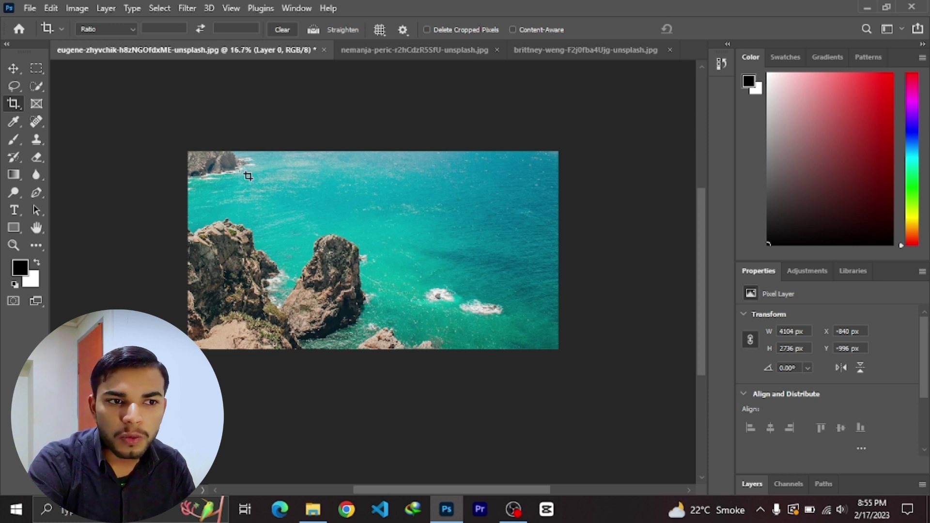
pyautogui.moveTo(189, 151); pyautogui.dragTo(561, 357)
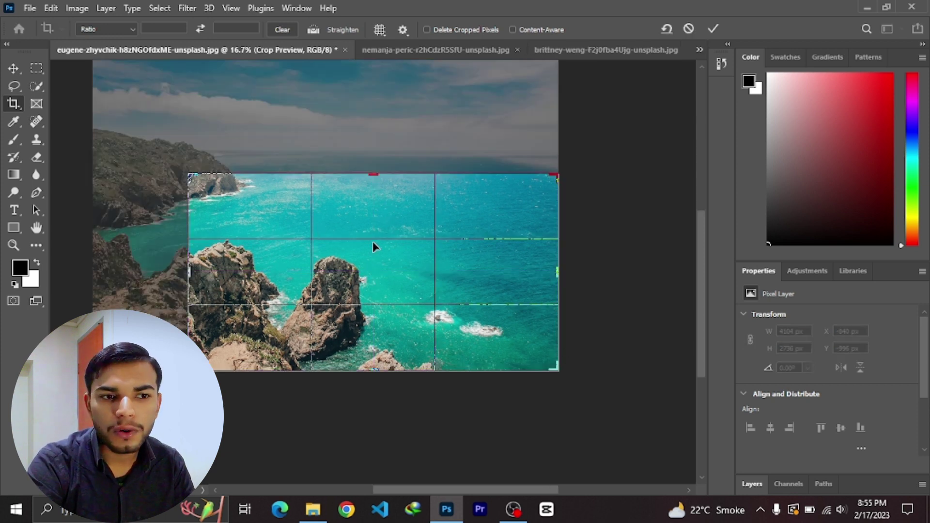
pyautogui.scroll(2, 508, 191)
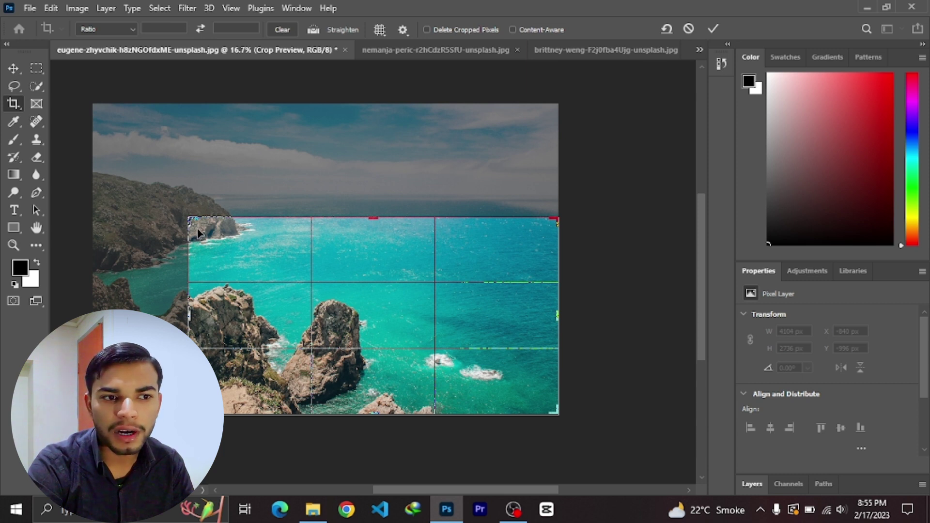
pyautogui.moveTo(190, 219); pyautogui.dragTo(147, 177)
pyautogui.press('Return')
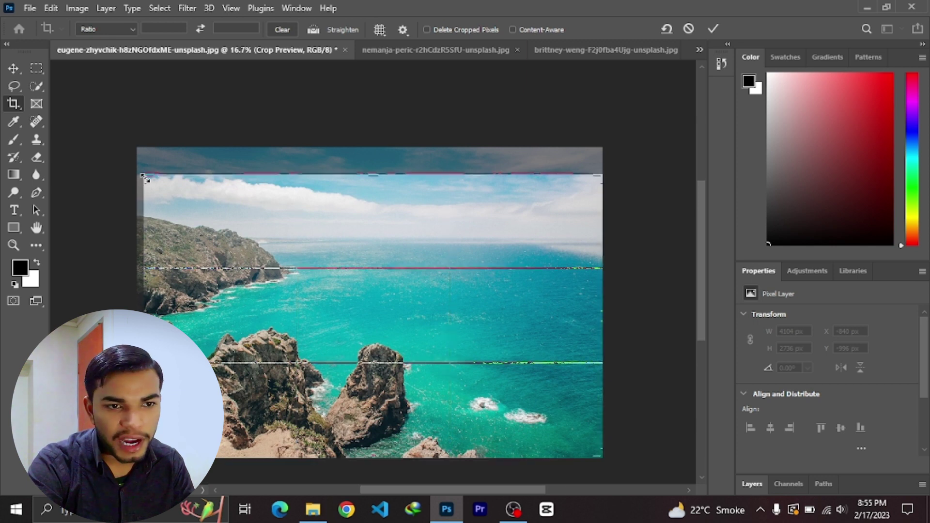
# Apply the widened crop and resize a 1:1 (Square) crop box around the two rock stacks
pyautogui.press('Return')
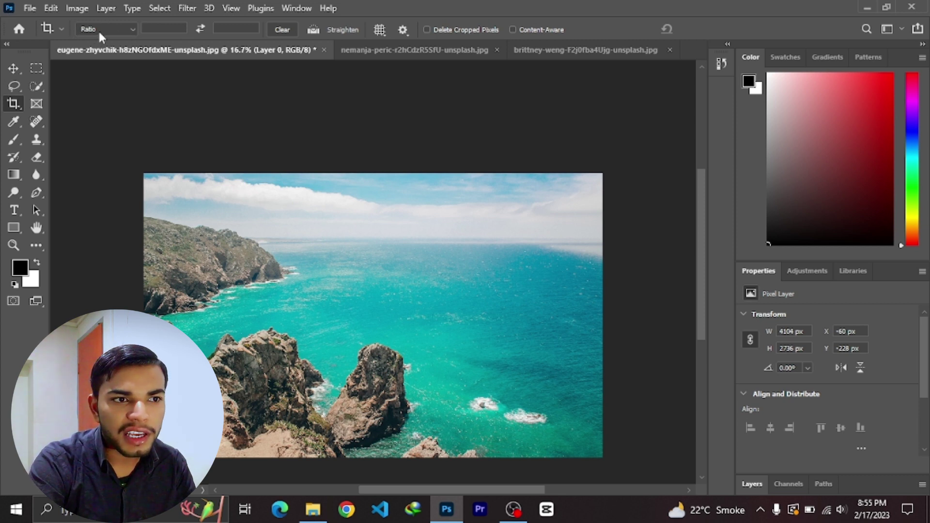
pyautogui.click(122, 33)
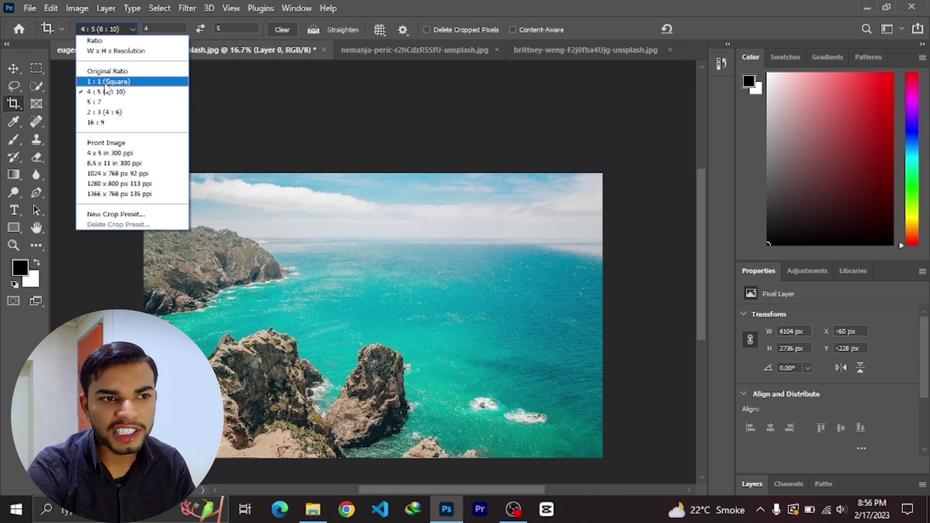
pyautogui.click(105, 82)
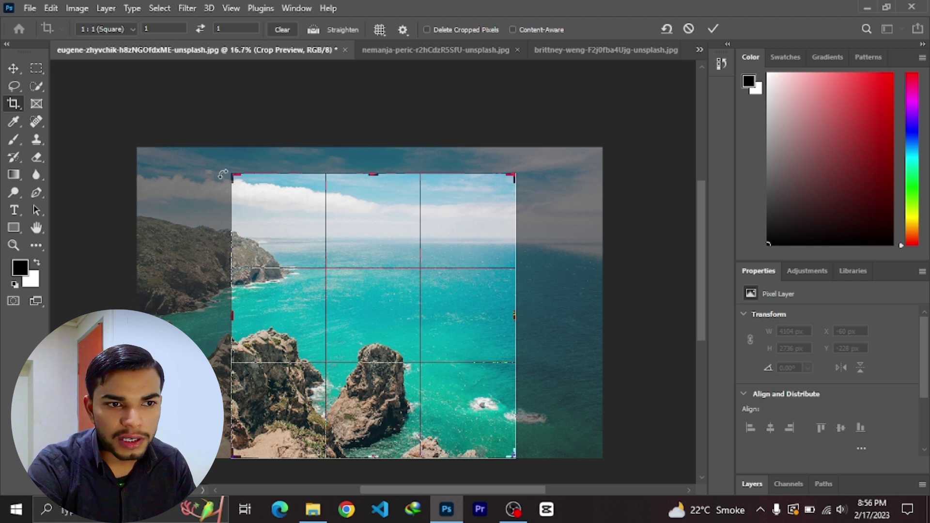
pyautogui.moveTo(234, 176)
pyautogui.mouseDown()
pyautogui.moveTo(231, 195)
pyautogui.moveTo(293, 214)
pyautogui.mouseUp()
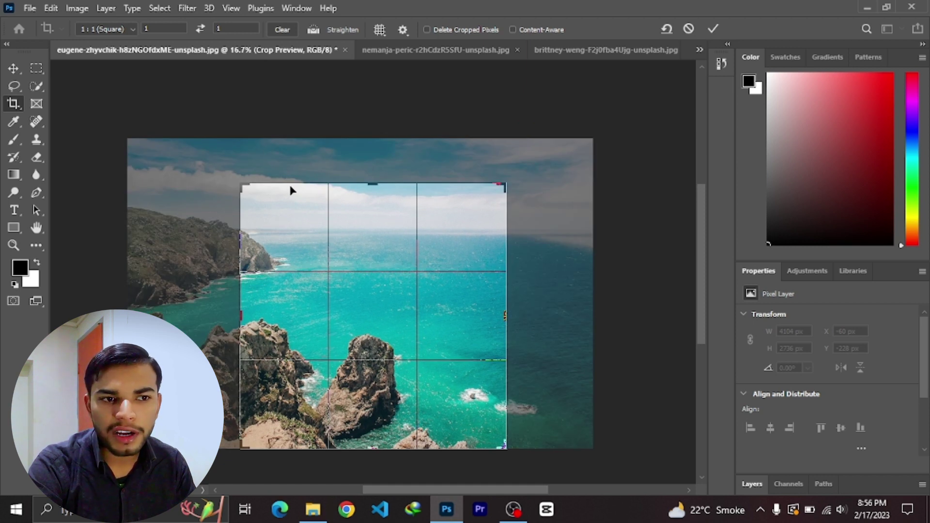
pyautogui.moveTo(375, 188); pyautogui.dragTo(333, 216)
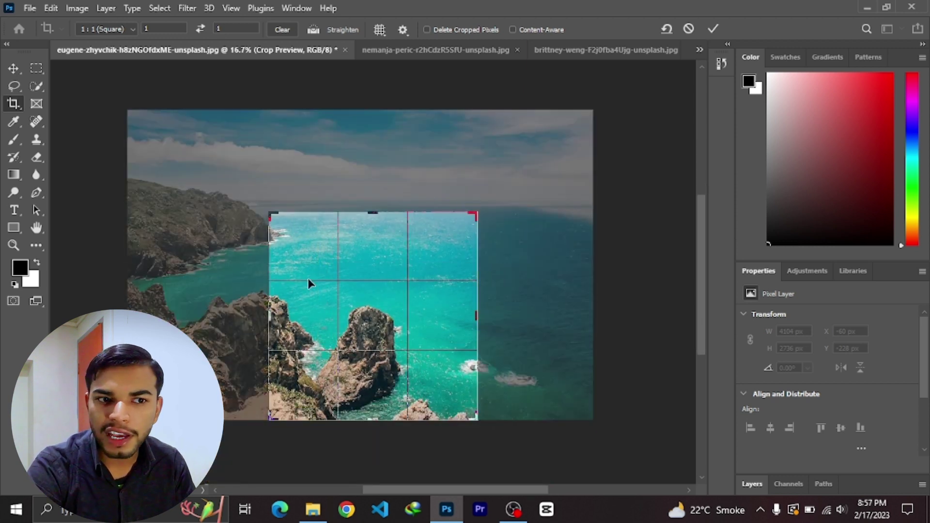
pyautogui.click(120, 29)
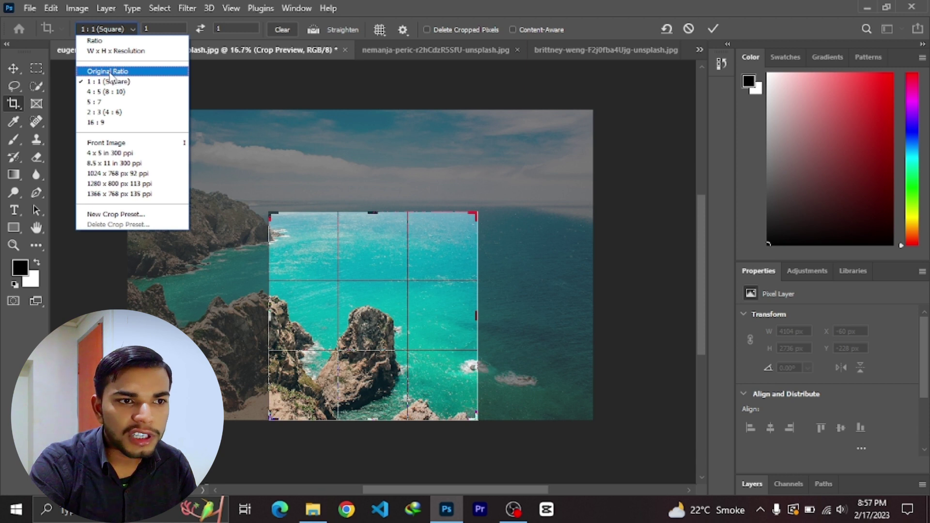
# Switch the crop to Original Ratio and enlarge it toward the upper left and upper right
pyautogui.click(109, 74)
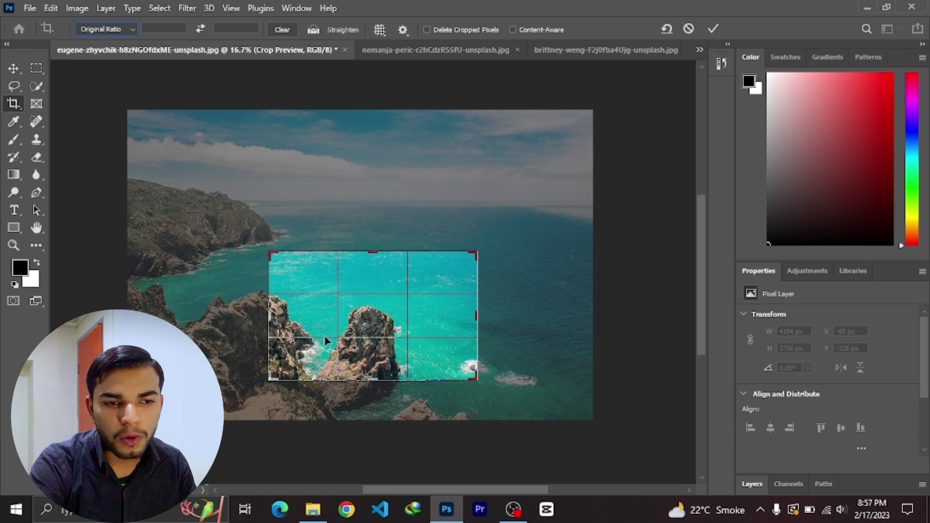
pyautogui.moveTo(270, 252); pyautogui.dragTo(208, 214)
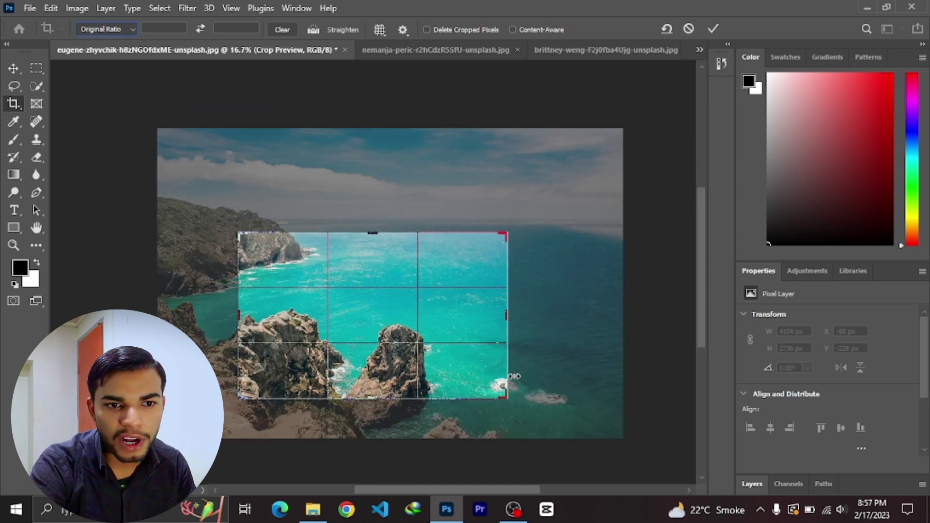
pyautogui.moveTo(506, 234)
pyautogui.mouseDown()
pyautogui.moveTo(553, 203)
pyautogui.moveTo(499, 231)
pyautogui.moveTo(522, 224)
pyautogui.mouseUp()
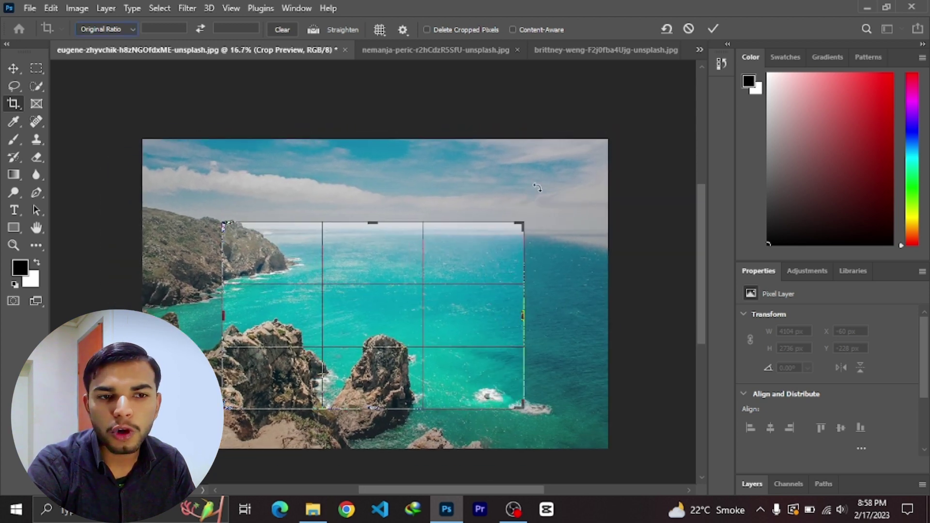
pyautogui.click(117, 30)
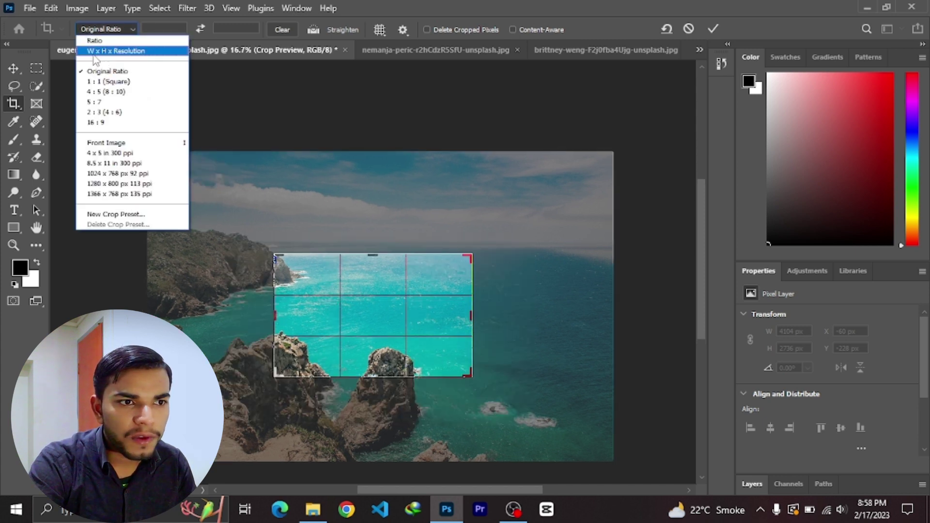
# Choose W x H x Resolution and crop the photo down to a small patch of sea
pyautogui.click(123, 51)
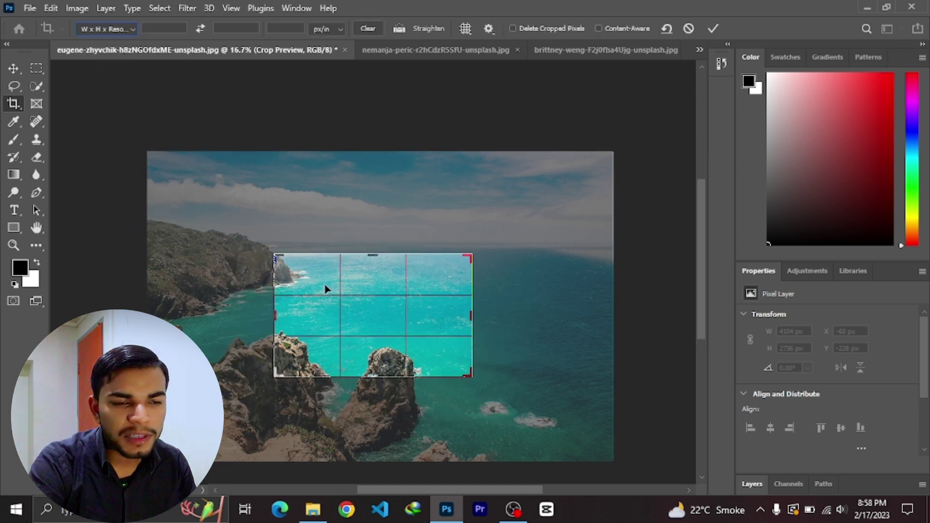
pyautogui.moveTo(274, 252)
pyautogui.mouseDown()
pyautogui.moveTo(315, 229)
pyautogui.moveTo(369, 295)
pyautogui.mouseUp()
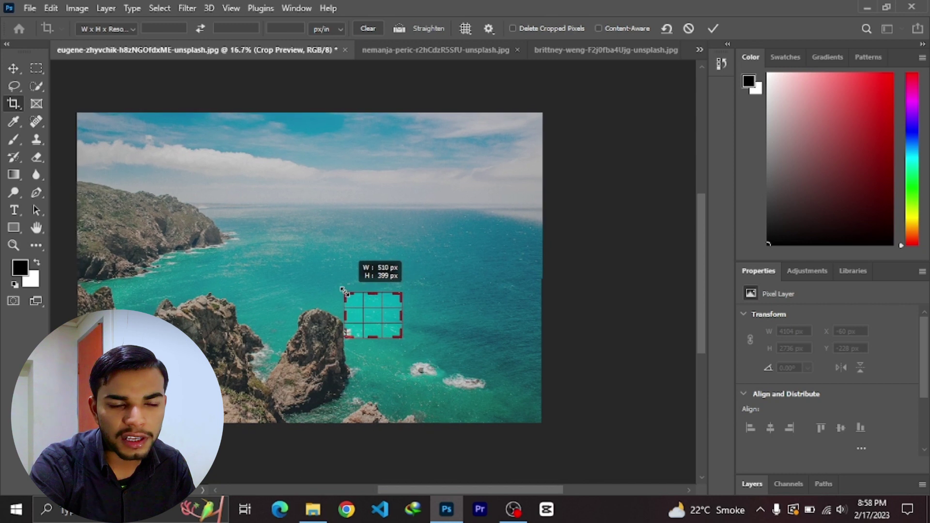
pyautogui.moveTo(368, 295)
pyautogui.mouseDown()
pyautogui.moveTo(352, 287)
pyautogui.moveTo(639, 418)
pyautogui.mouseUp()
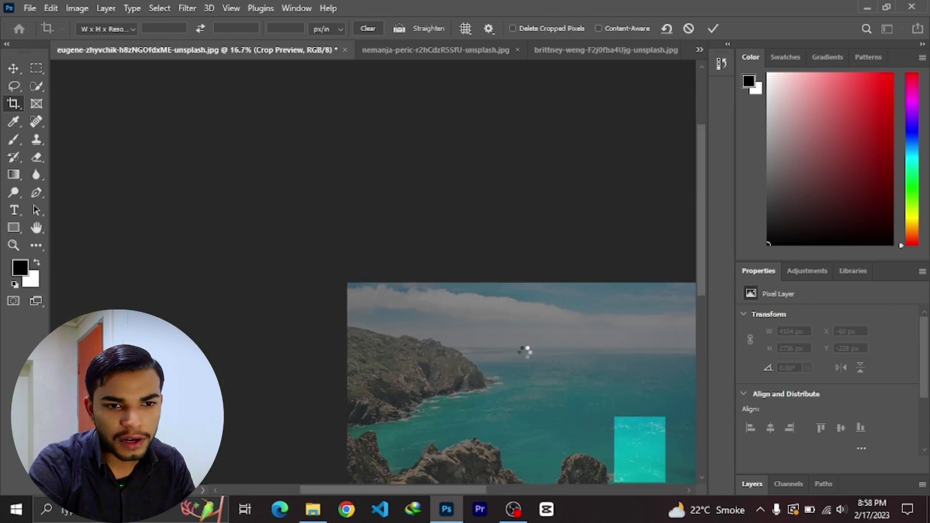
pyautogui.click(106, 29)
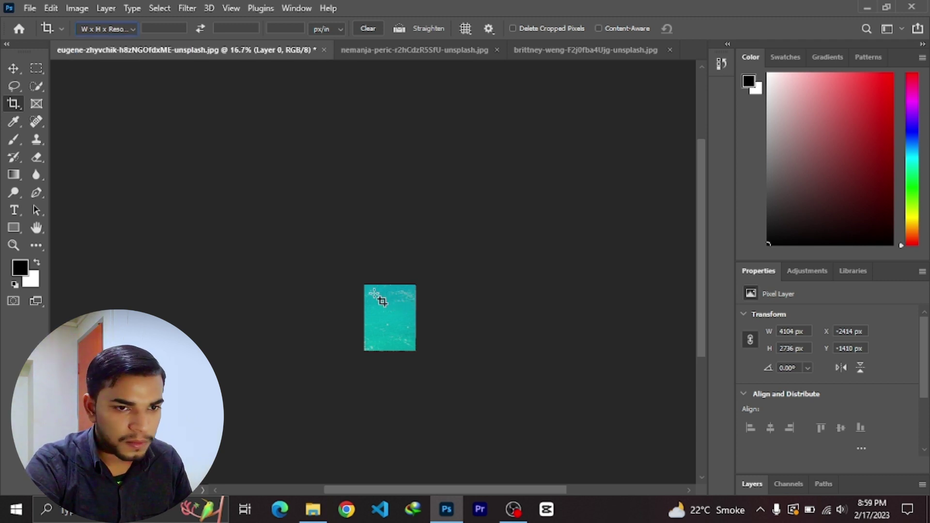
# Drag a new oversized crop box to recover the cliffs, sea and sky, and apply it
pyautogui.moveTo(361, 281); pyautogui.dragTo(438, 390)
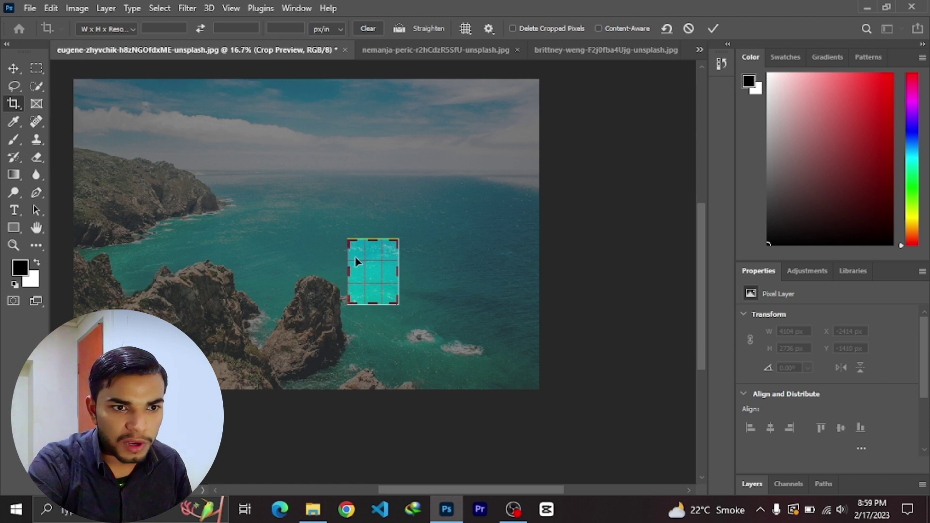
pyautogui.moveTo(349, 242); pyautogui.dragTo(85, 97)
pyautogui.press('Return')
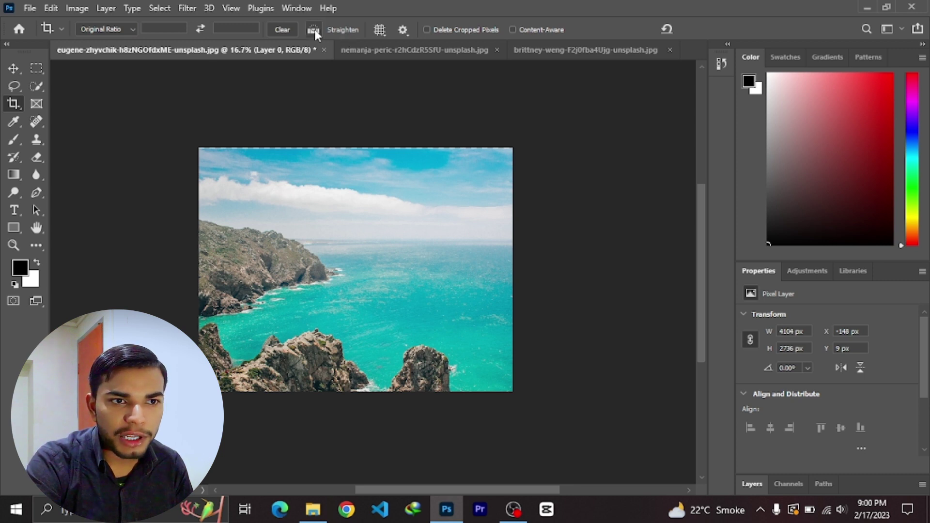
# Switch to the nemanja-peric coastal town and harbour photo
pyautogui.click(396, 53)
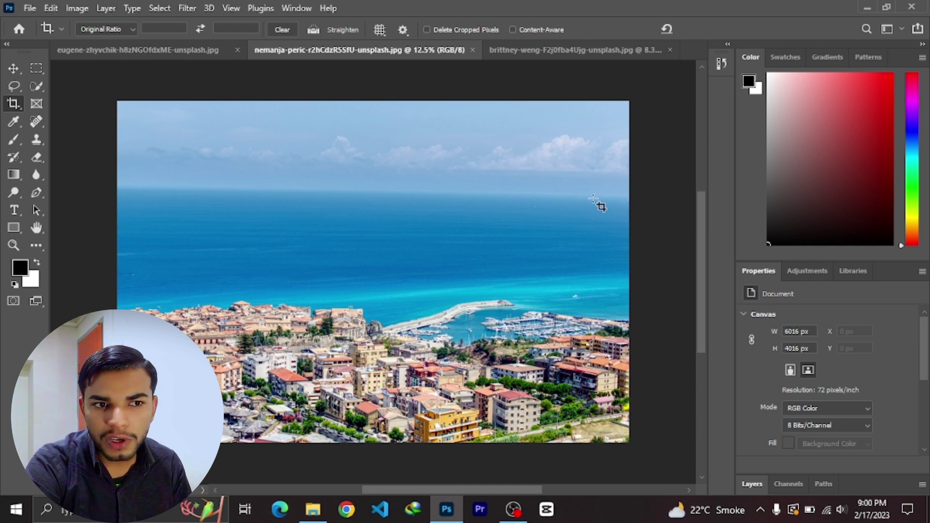
# Trace the horizon to level the town photo, commit it at 6116 × 4168 px, and start a new crop box
pyautogui.click(144, 172)
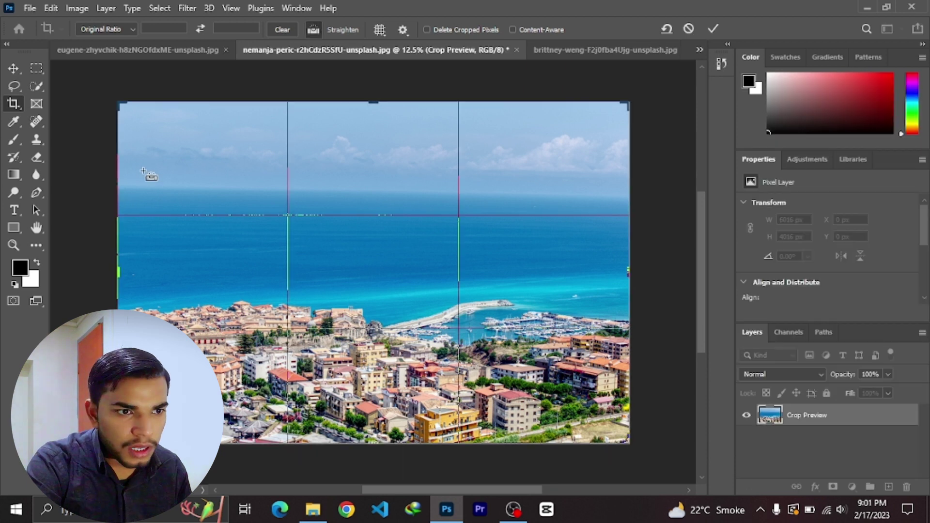
pyautogui.moveTo(118, 188); pyautogui.dragTo(629, 201)
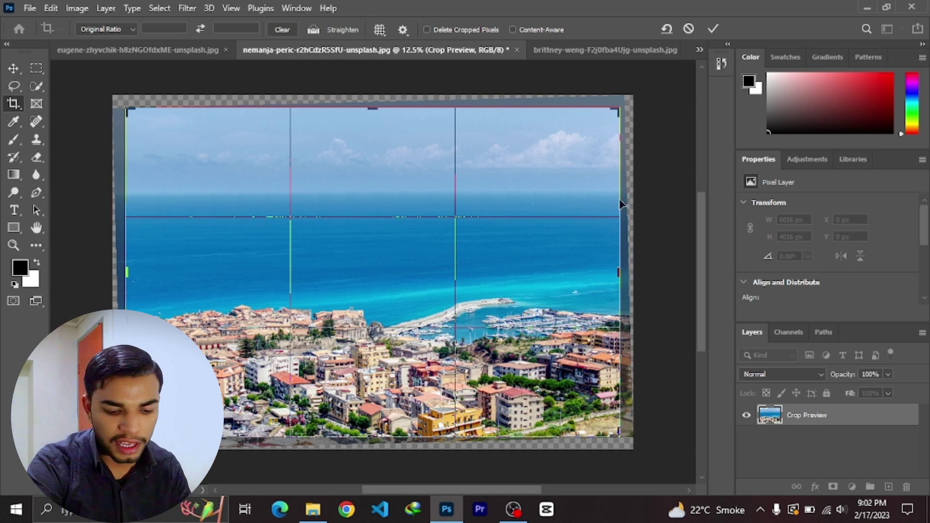
pyautogui.press('Return')
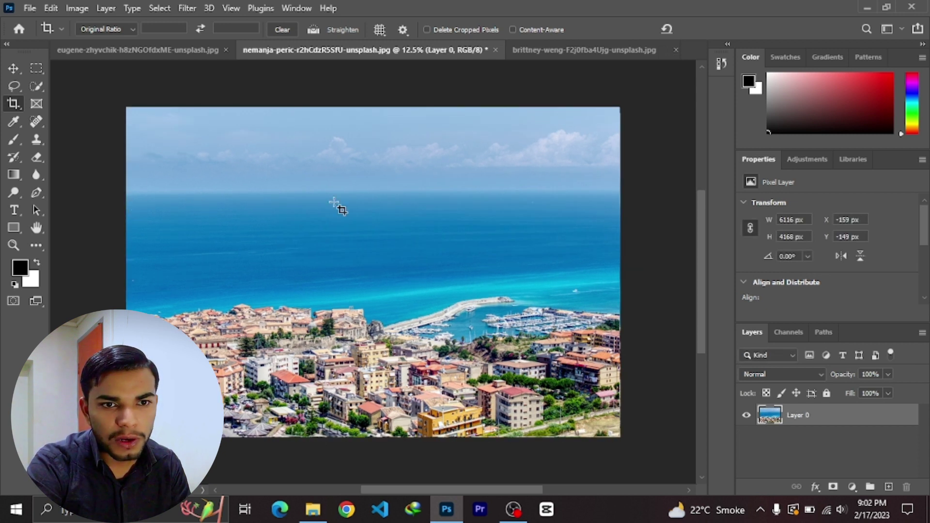
pyautogui.moveTo(123, 106)
pyautogui.mouseDown()
pyautogui.moveTo(658, 453)
pyautogui.moveTo(634, 448)
pyautogui.mouseUp()
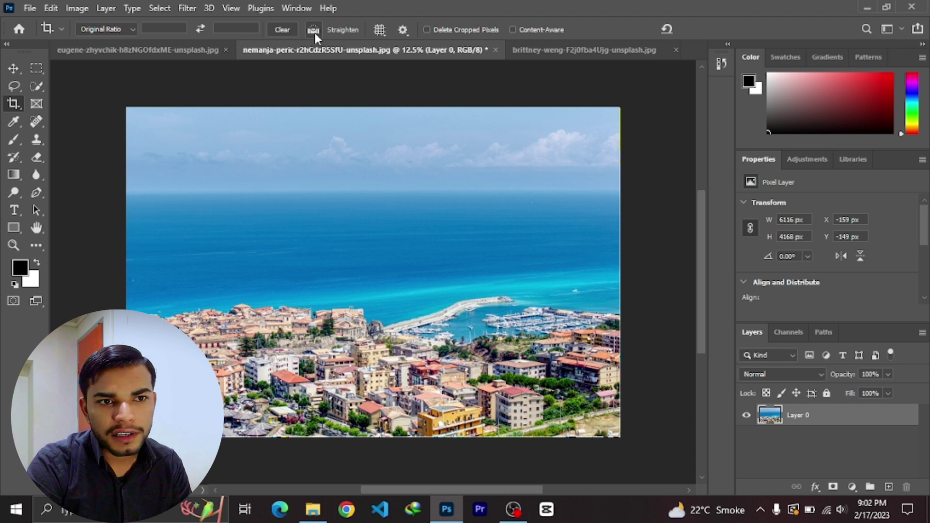
pyautogui.click(380, 30)
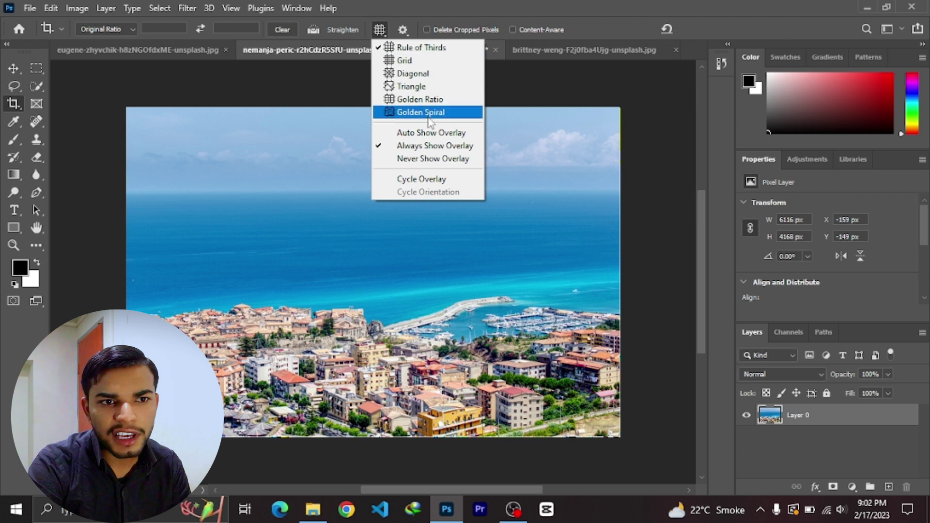
pyautogui.click(456, 4)
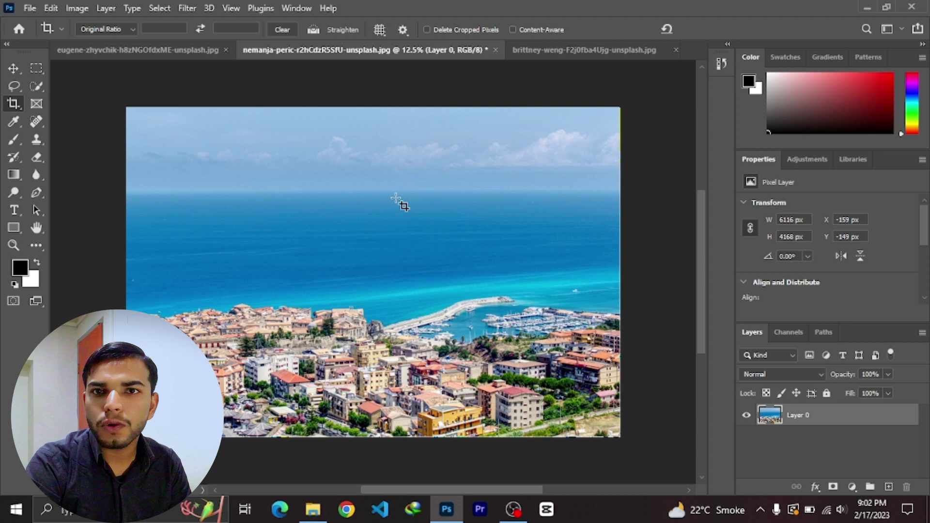
pyautogui.moveTo(127, 108)
pyautogui.mouseDown()
pyautogui.moveTo(436, 377)
pyautogui.moveTo(621, 436)
pyautogui.mouseUp()
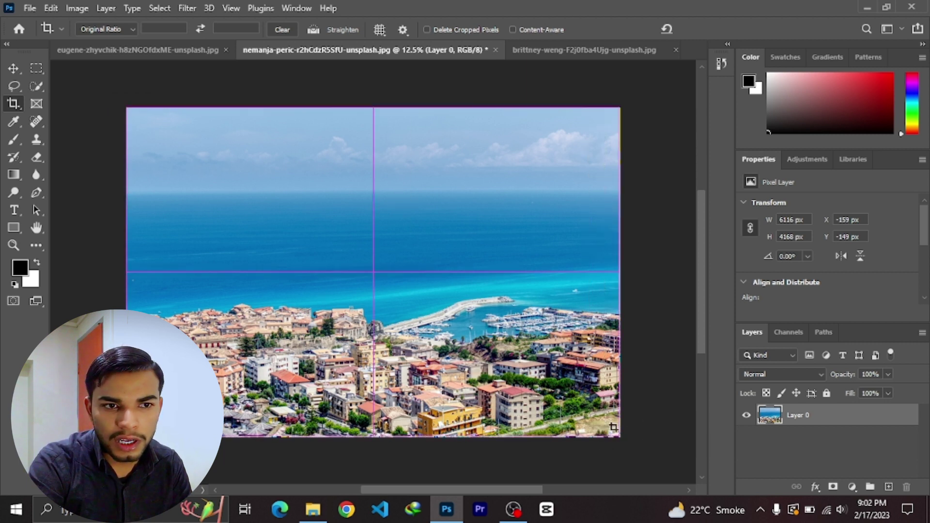
# Crop to the upper-left area at 3955 × 2640 px, then stretch a new crop above the top edge
pyautogui.press('Return')
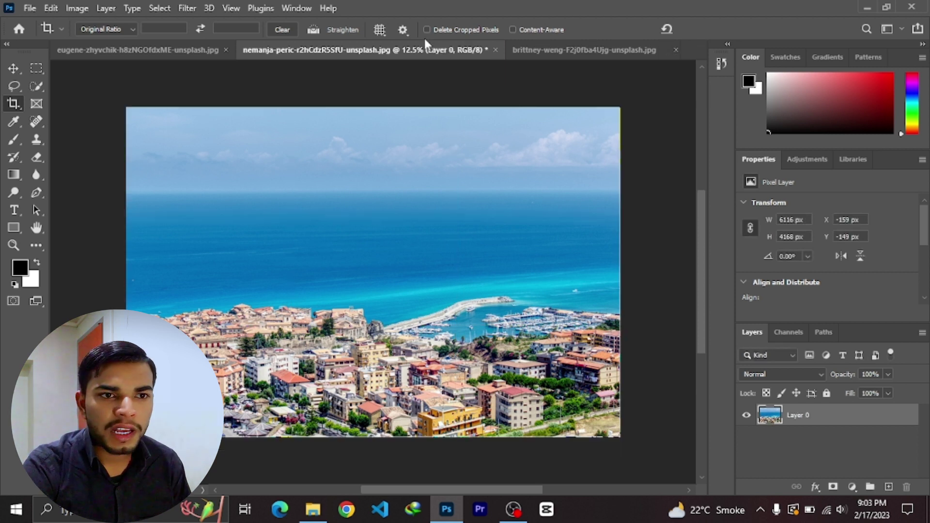
pyautogui.moveTo(158, 127); pyautogui.dragTo(511, 317)
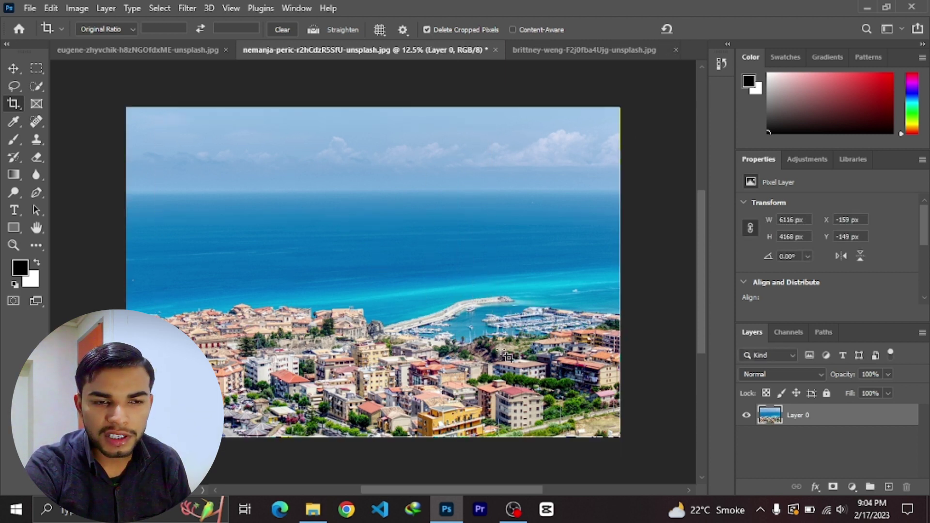
pyautogui.press('Return')
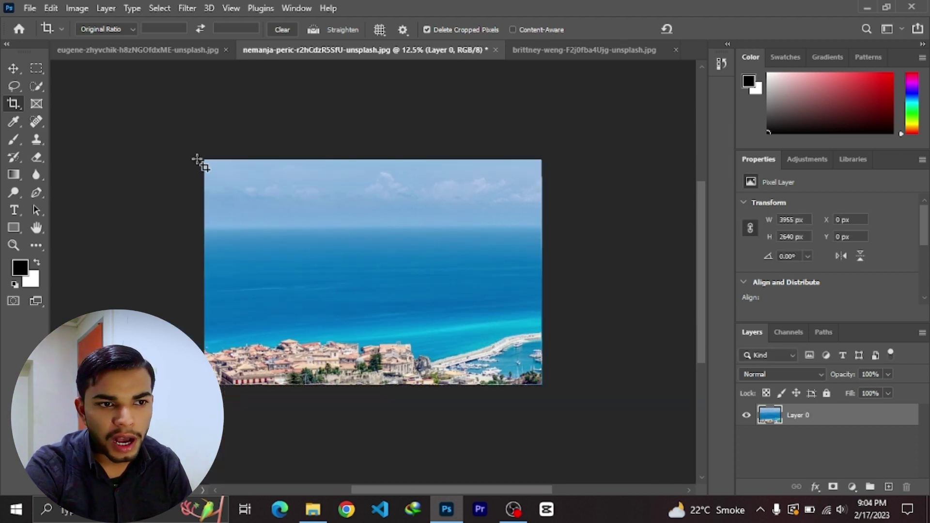
pyautogui.moveTo(205, 160)
pyautogui.mouseDown()
pyautogui.moveTo(518, 415)
pyautogui.moveTo(560, 432)
pyautogui.mouseUp()
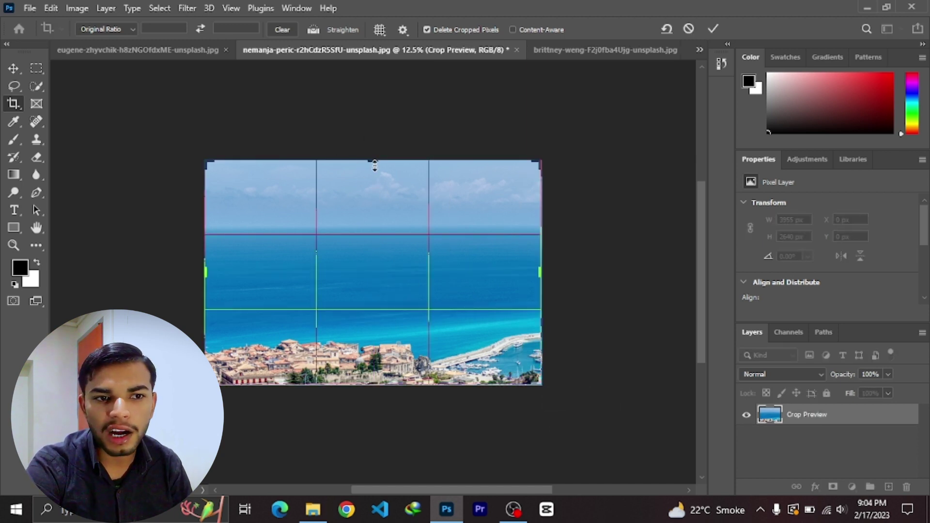
pyautogui.moveTo(371, 160); pyautogui.dragTo(372, 144)
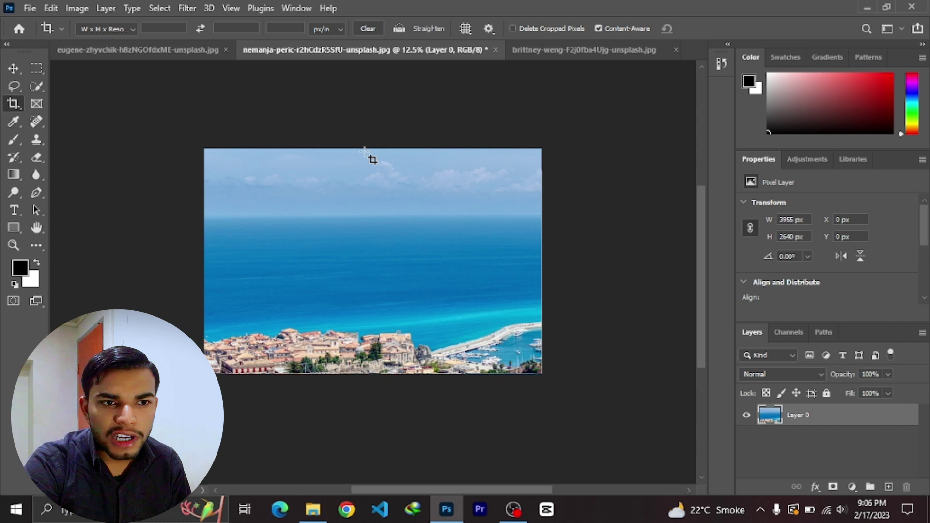
# Extend a full-photo crop box above the top edge and commit it with Content-Aware sky fill
pyautogui.moveTo(203, 151); pyautogui.dragTo(545, 387)
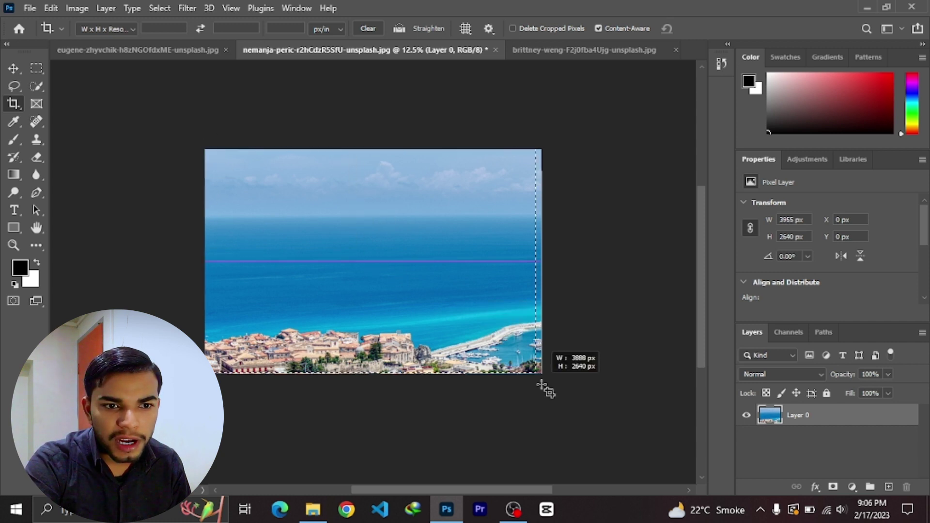
pyautogui.moveTo(375, 160); pyautogui.dragTo(375, 142)
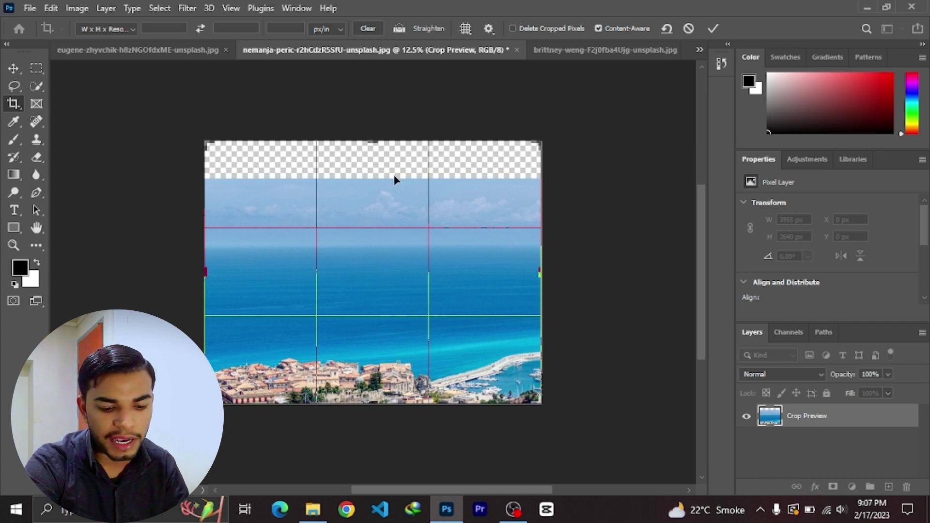
pyautogui.press('Return')
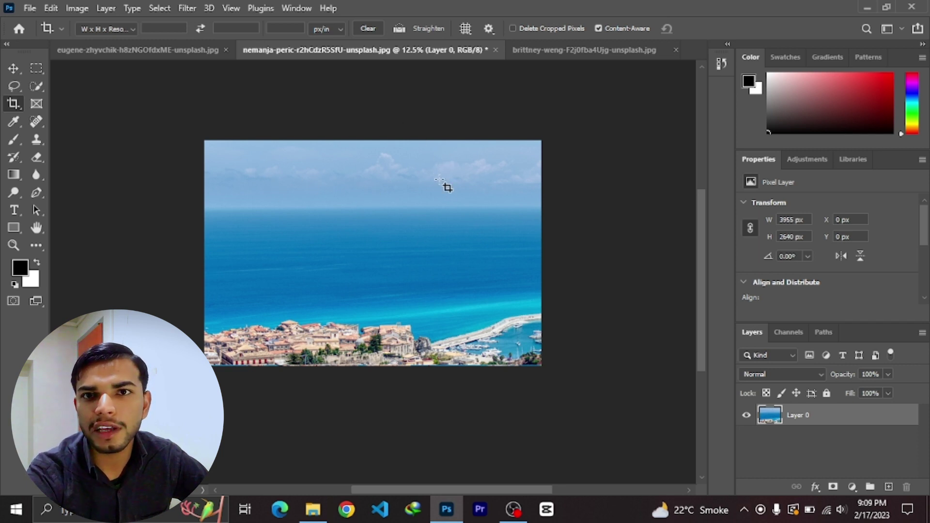
# Select the Perspective Crop Tool, bring up the brittney-weng book photo, and zoom in on the book
pyautogui.rightClick(13, 105)
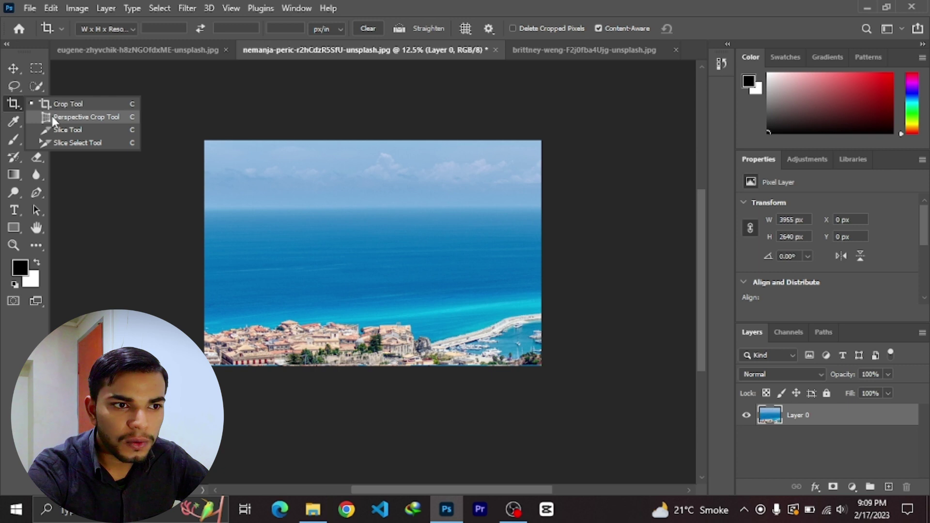
pyautogui.click(94, 118)
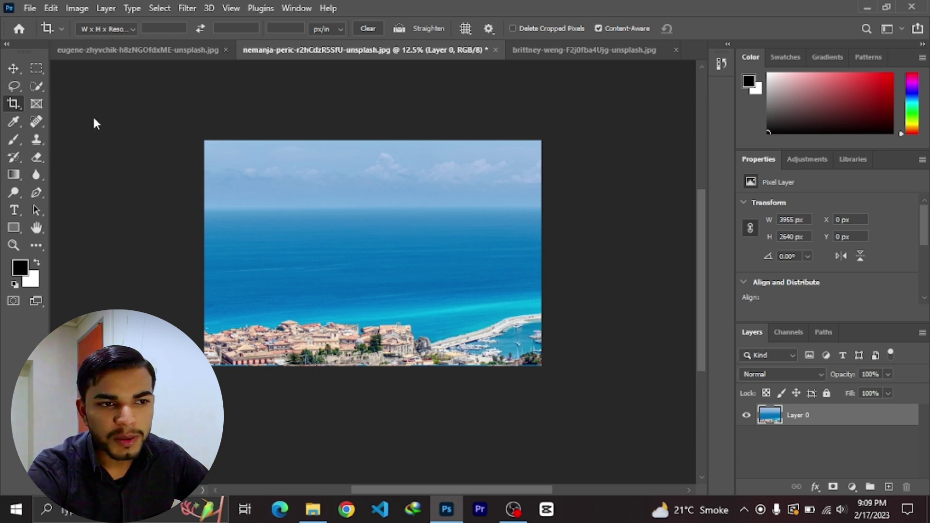
pyautogui.click(545, 52)
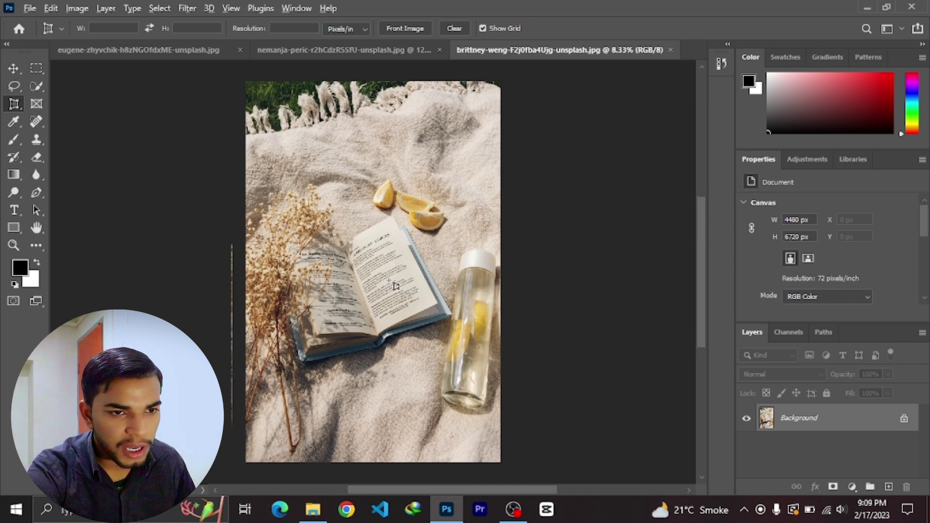
pyautogui.scroll(1, 395, 286)
pyautogui.scroll(1, 394, 286)
pyautogui.scroll(1, 394, 286)
pyautogui.scroll(1, 394, 286)
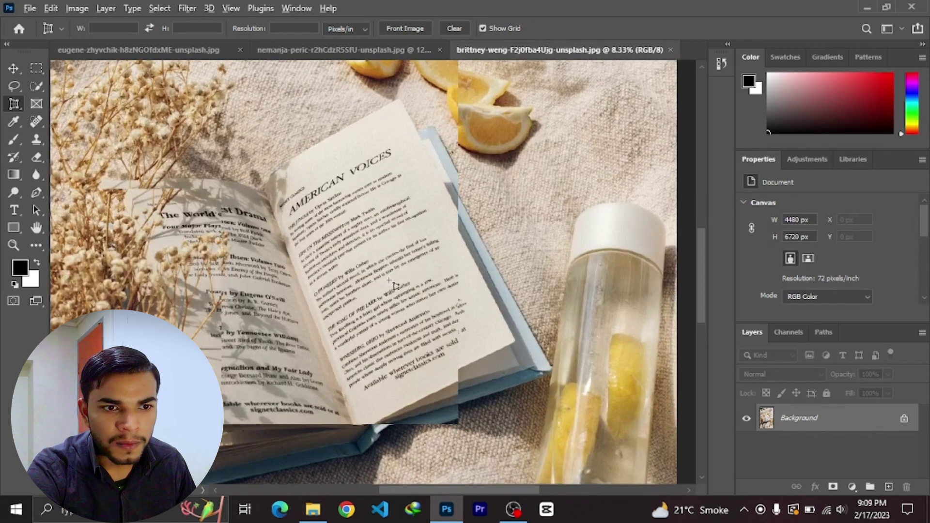
pyautogui.scroll(1, 394, 285)
pyautogui.scroll(1, 392, 283)
pyautogui.scroll(1, 390, 288)
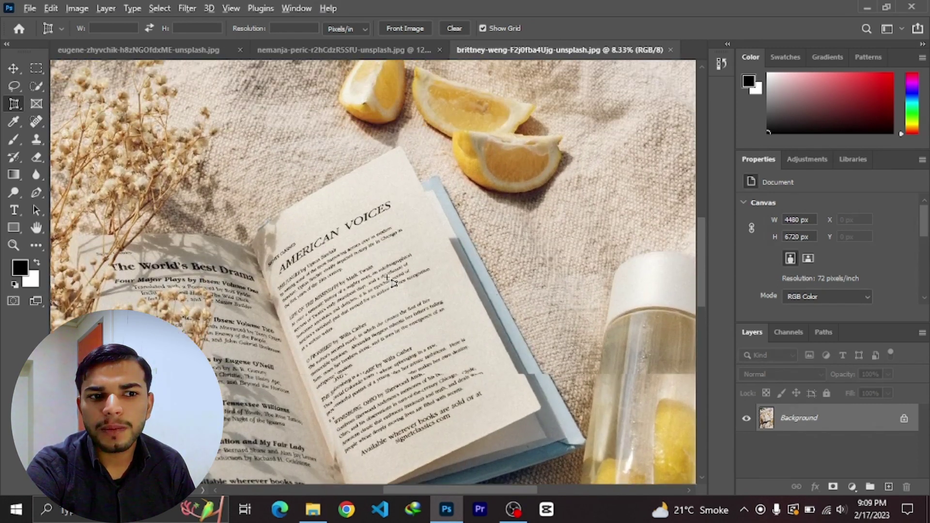
pyautogui.scroll(1, 389, 301)
pyautogui.moveTo(376, 322); pyautogui.dragTo(377, 232)
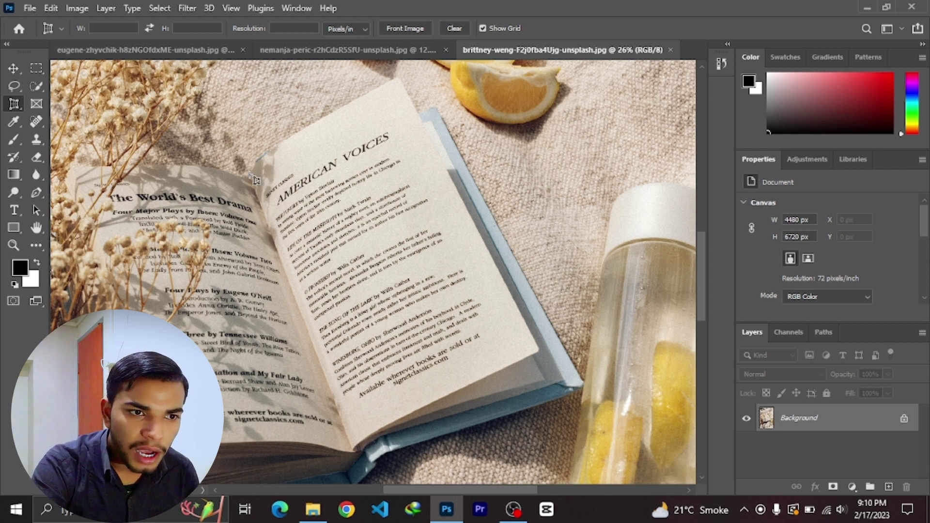
# Perspective-crop the right page from its four corners into a flat 1194 × 2133 px image
pyautogui.click(253, 173)
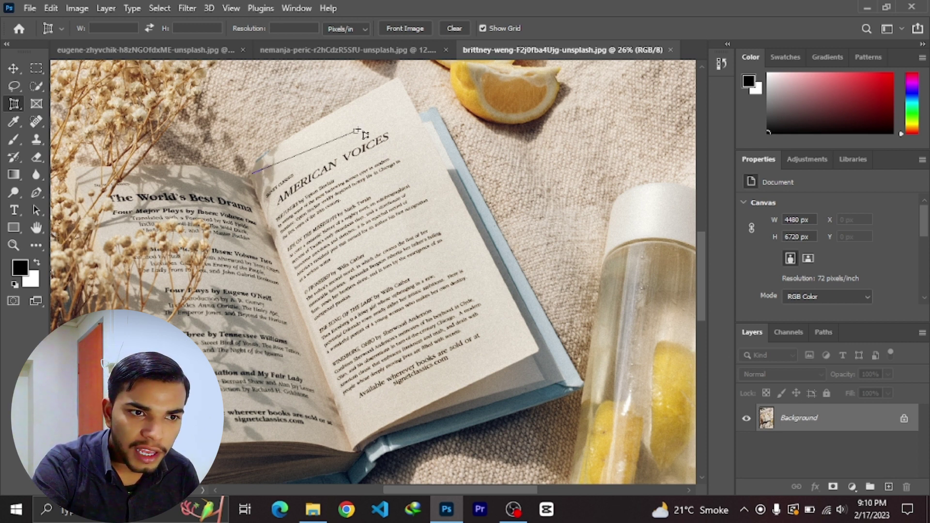
pyautogui.click(394, 86)
pyautogui.click(533, 348)
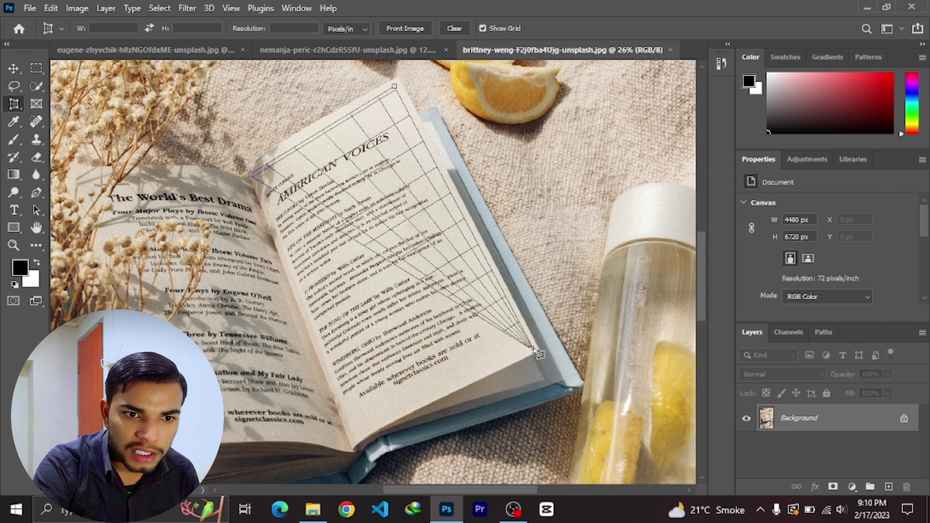
pyautogui.click(355, 443)
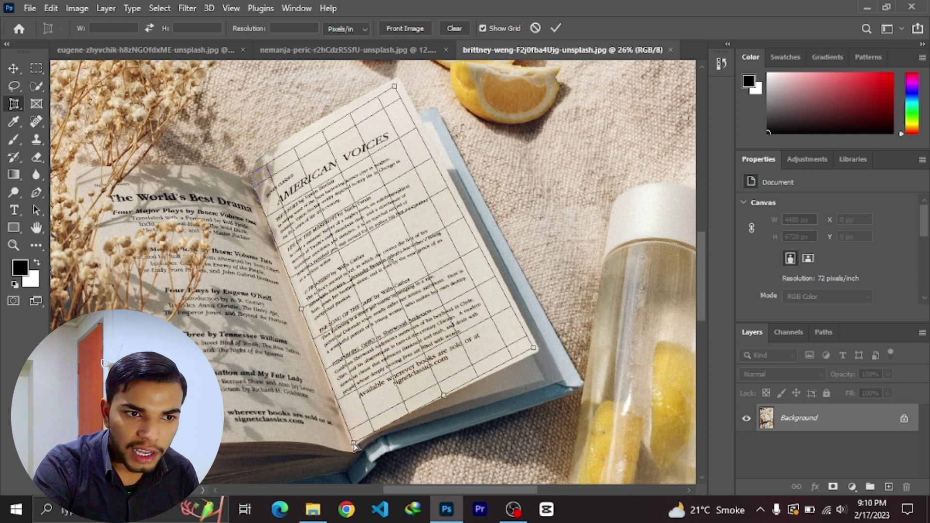
pyautogui.press('Return')
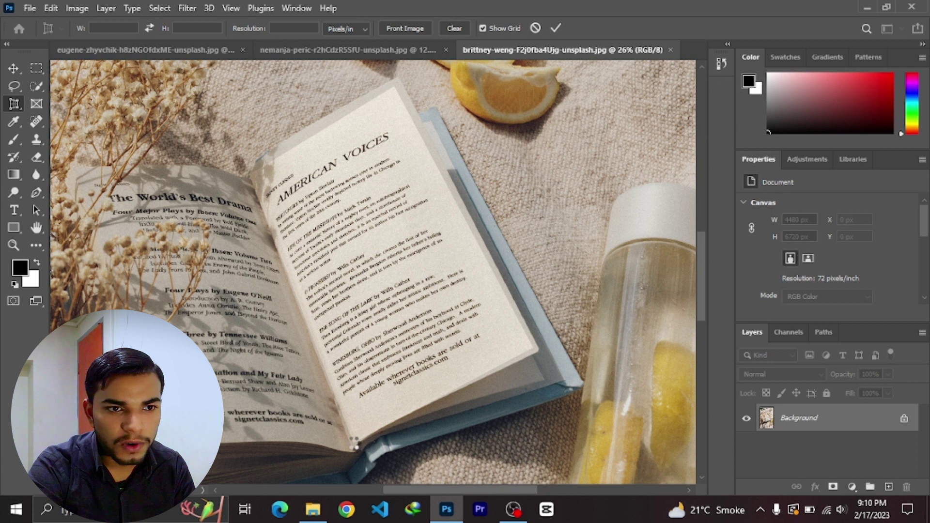
pyautogui.moveTo(152, 235); pyautogui.dragTo(408, 352)
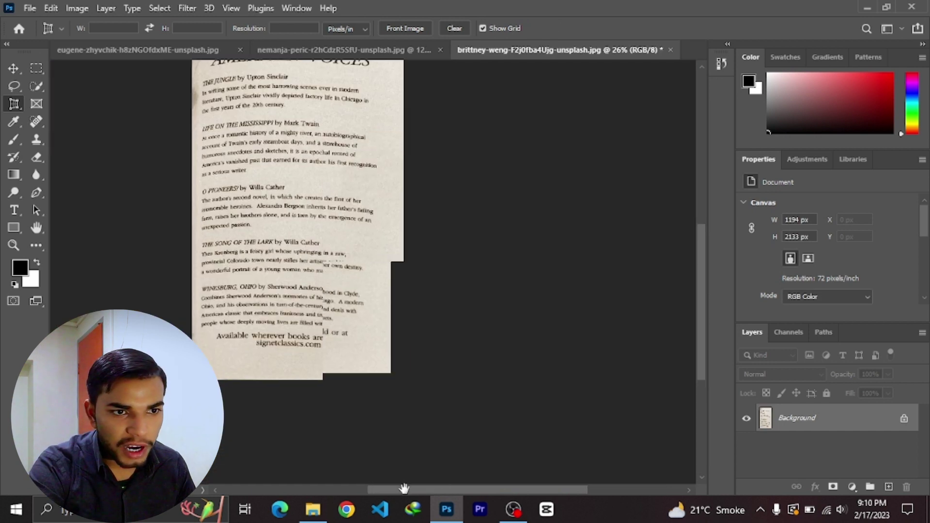